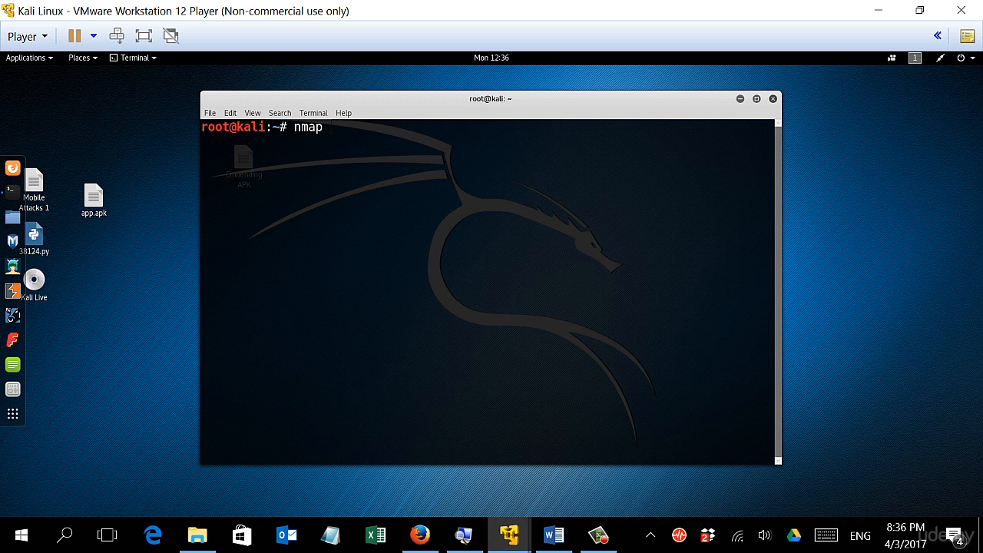
Step: Complete the terminal command as nmap -sS -O 192.168.163.132 without running it
{"action": "type", "text": "-sS -O"}
{"action": "type", "text": "192.168"}
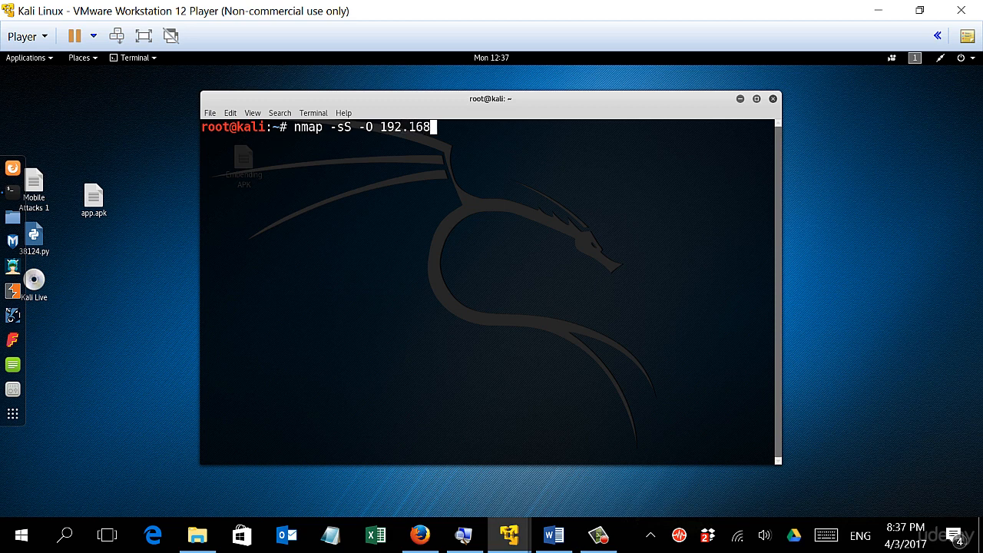
{"action": "type", "text": ".163.132"}
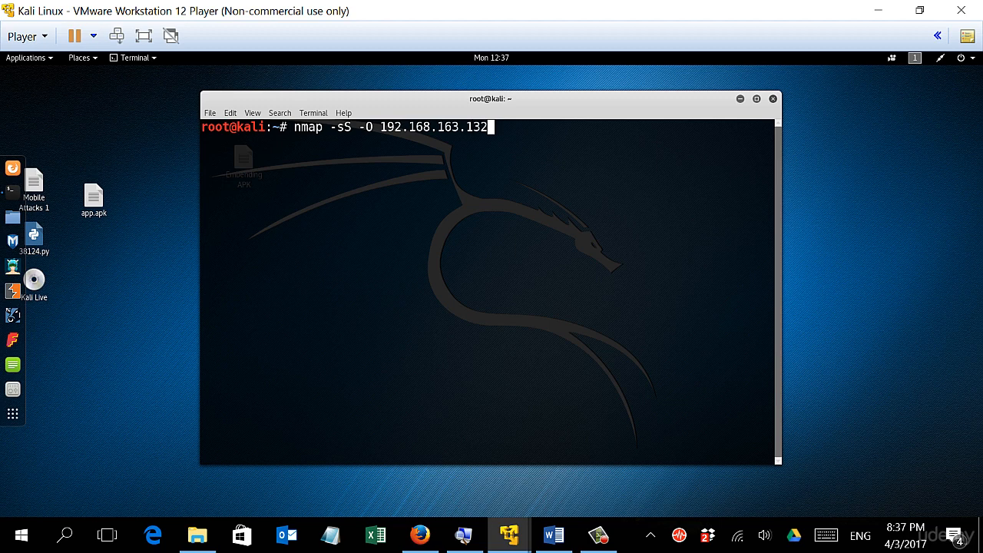
Step: Switch to Wireshark, dismiss its Lua error message and start a live capture on the eth0 interface
{"action": "left_click", "coordinate": [12, 414]}
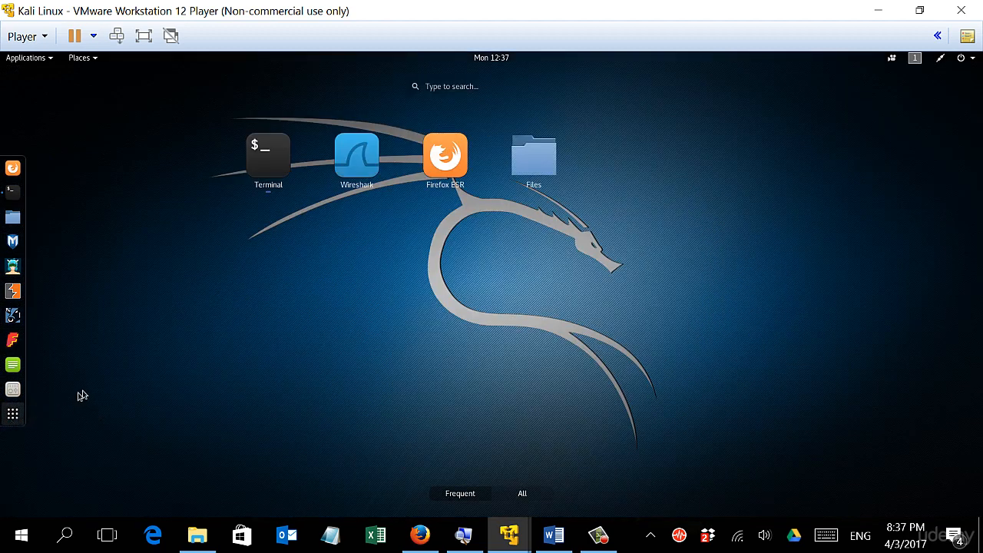
{"action": "left_click", "coordinate": [359, 159]}
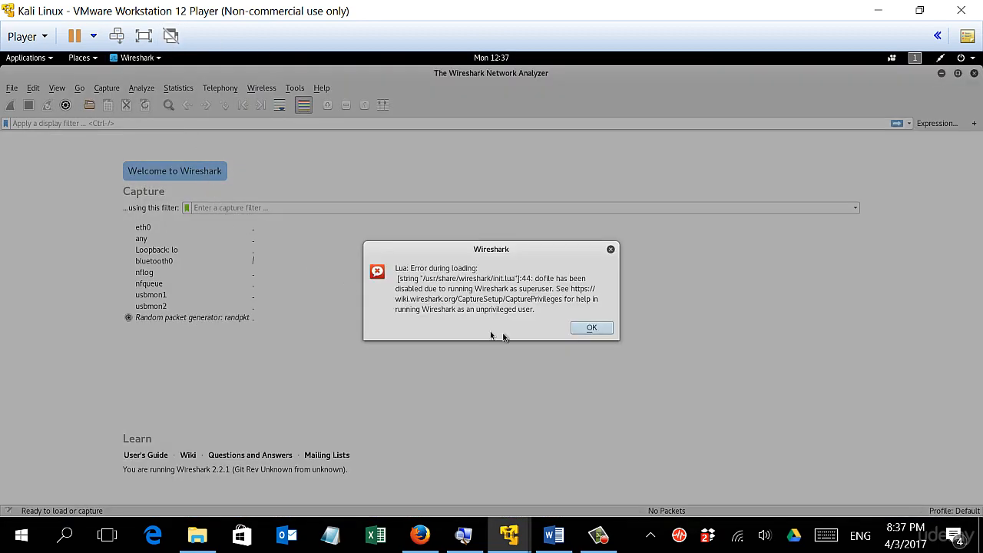
{"action": "left_click", "coordinate": [590, 330]}
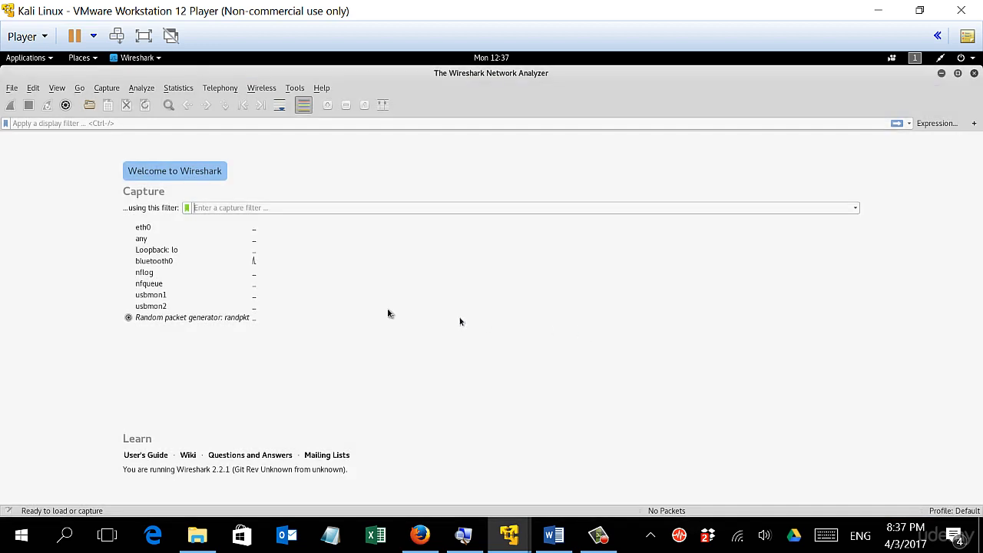
{"action": "double_click", "coordinate": [144, 227]}
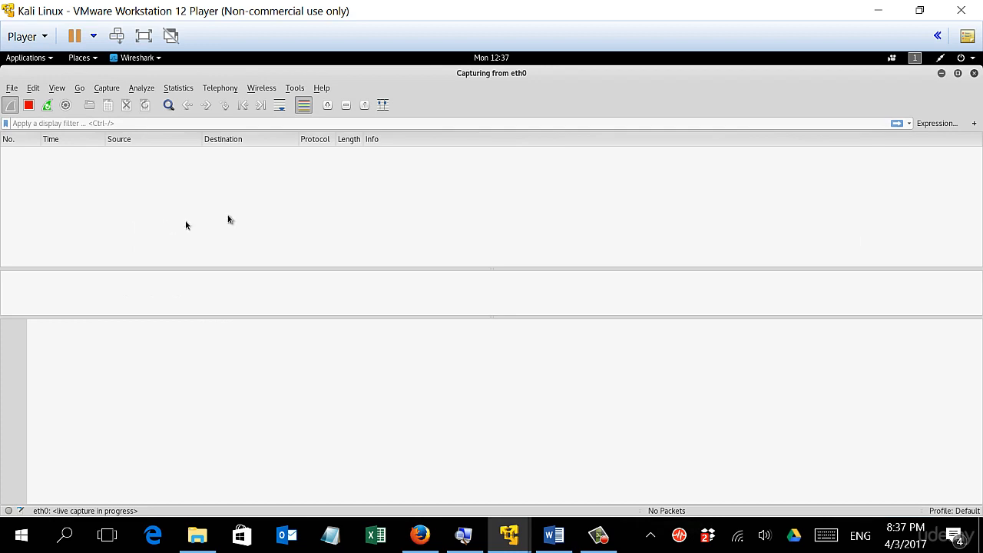
Step: Uncover the terminal behind the Wireshark window, run the prepared nmap scan and review its port list
{"action": "left_click_drag", "start_coordinate": [567, 80], "coordinate": [622, 119]}
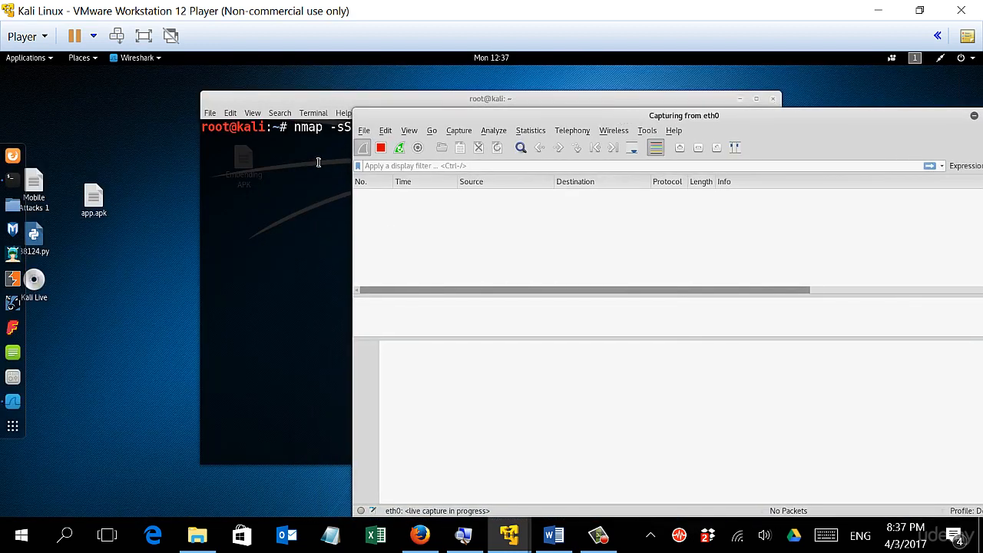
{"action": "left_click", "coordinate": [257, 166]}
{"action": "key", "text": "Return"}
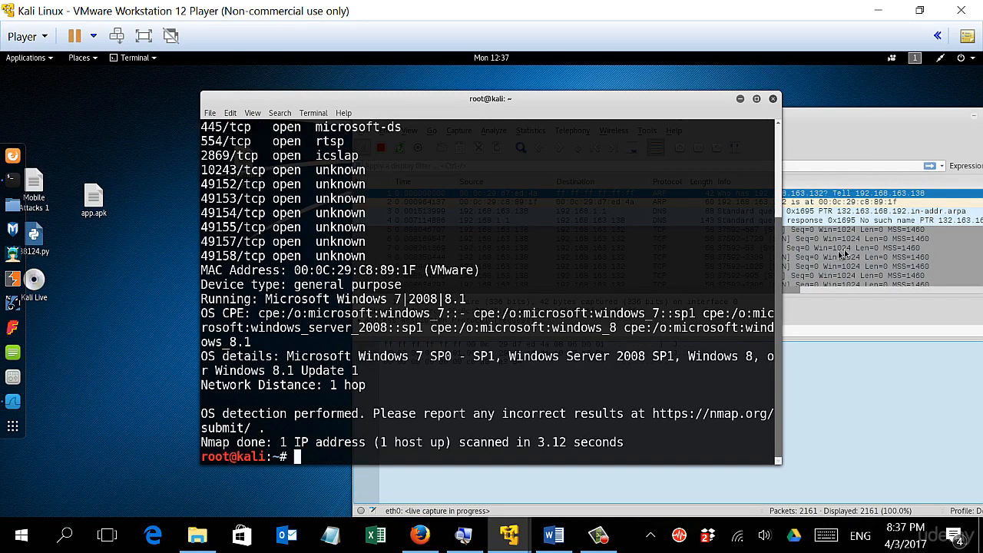
{"action": "scroll", "coordinate": [338, 216], "scroll_direction": "up", "scroll_amount": 2}
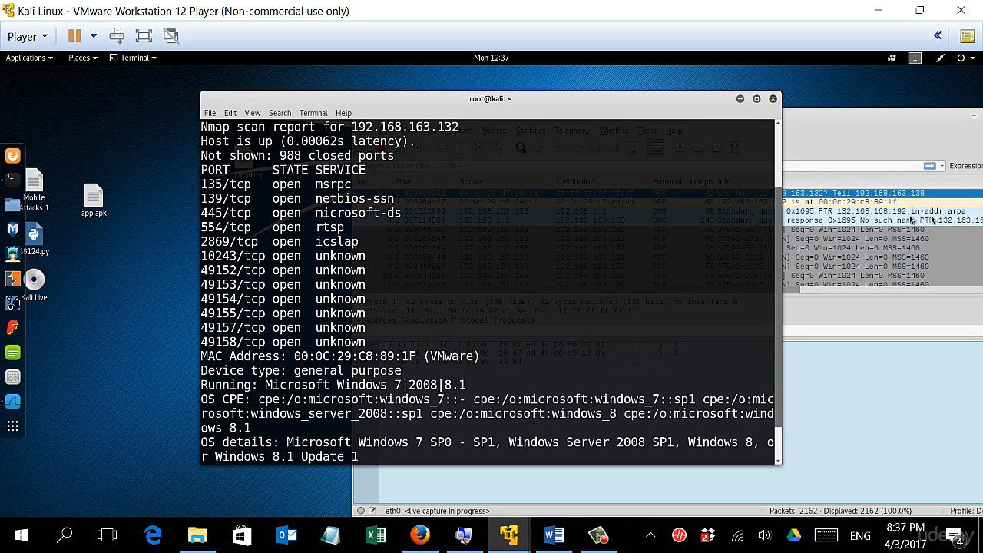
Step: Stop the live capture on eth0 in Wireshark and browse the captured TCP packets
{"action": "left_click", "coordinate": [848, 248]}
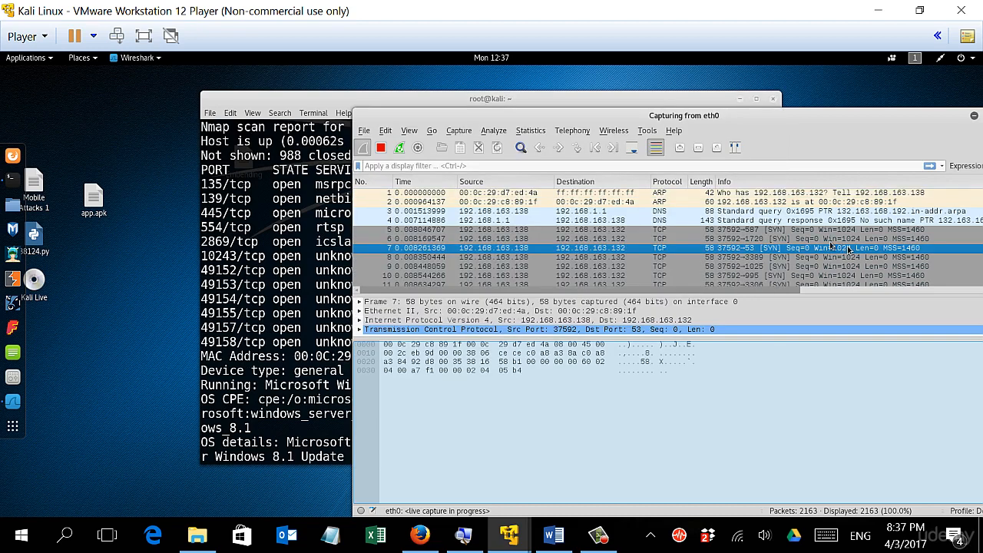
{"action": "left_click", "coordinate": [380, 150]}
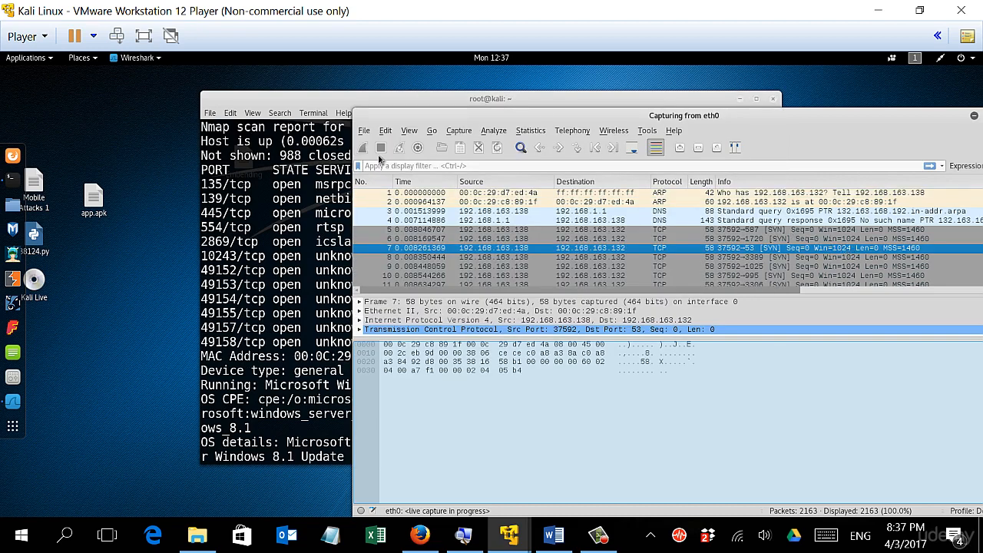
{"action": "left_click", "coordinate": [527, 230]}
{"action": "scroll", "coordinate": [527, 231], "scroll_direction": "down", "scroll_amount": 13}
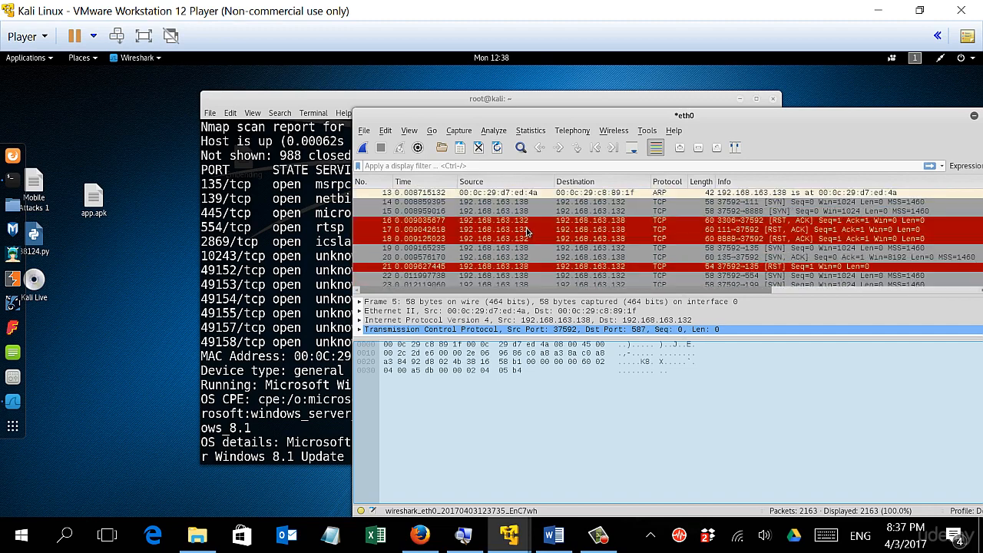
{"action": "scroll", "coordinate": [527, 231], "scroll_direction": "down", "scroll_amount": 19}
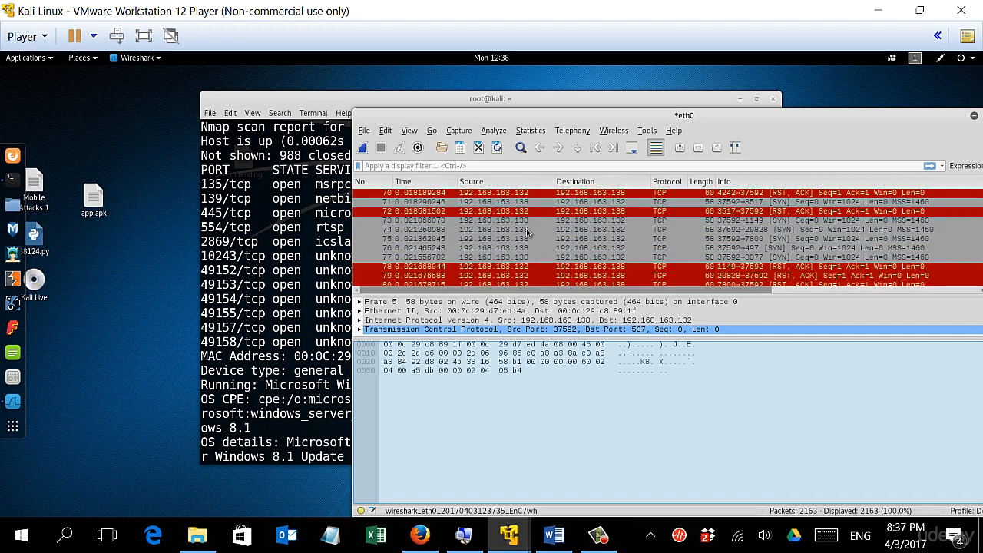
{"action": "scroll", "coordinate": [527, 231], "scroll_direction": "down", "scroll_amount": 6}
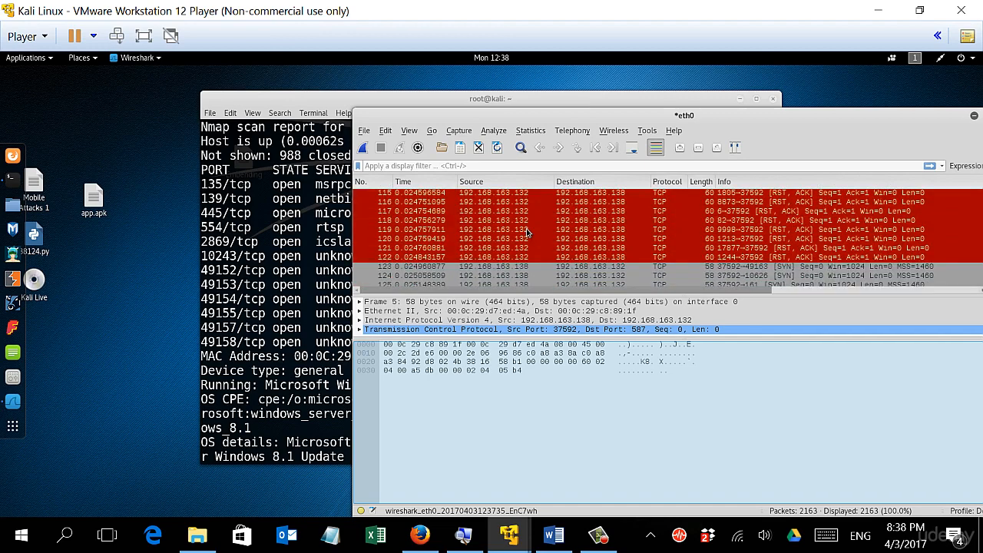
{"action": "scroll", "coordinate": [526, 231], "scroll_direction": "up", "scroll_amount": 20}
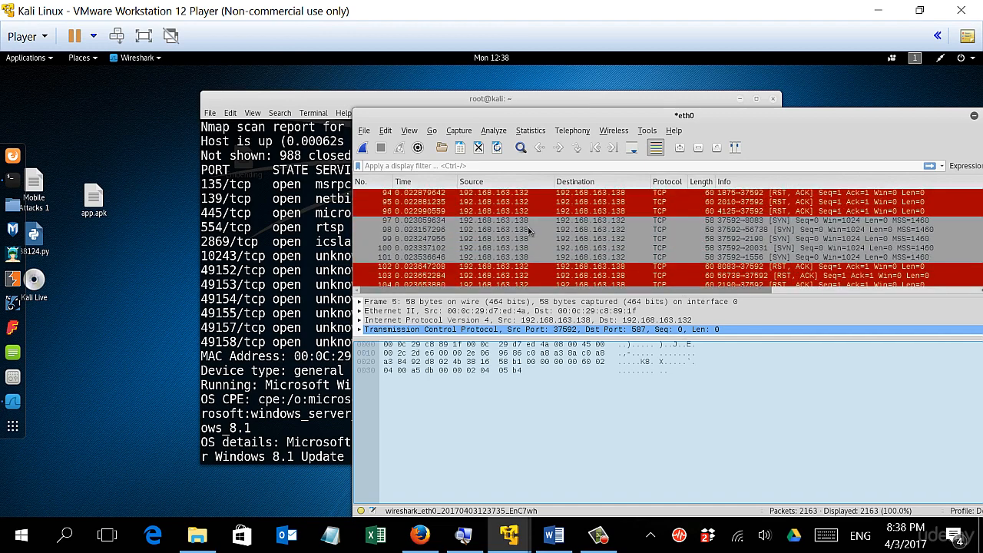
{"action": "scroll", "coordinate": [527, 231], "scroll_direction": "up", "scroll_amount": 5}
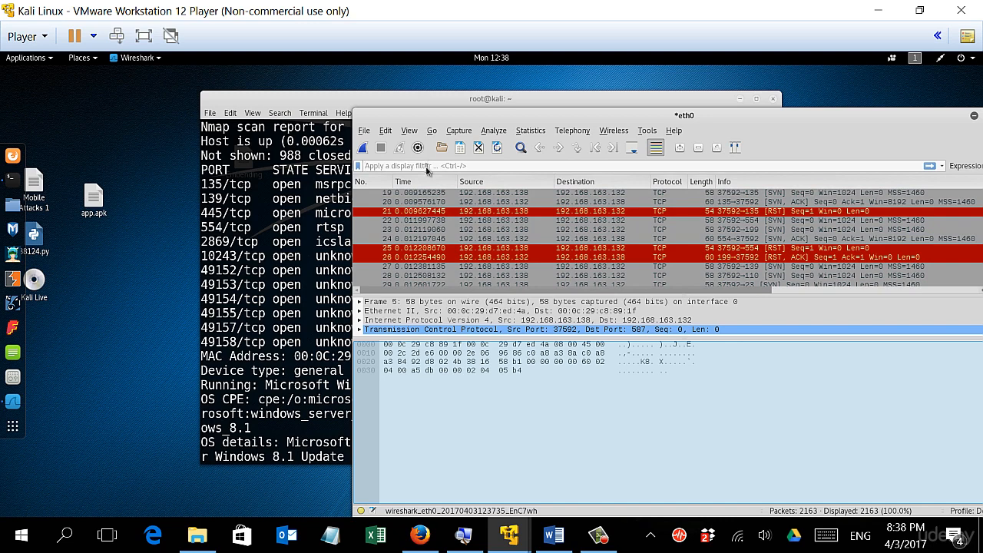
Step: Apply the display filter ip.addr == 192.168.163.138 and ip.addr == 192.168.163.132 to the captured packets
{"action": "left_click", "coordinate": [427, 167]}
{"action": "type", "text": "ip"}
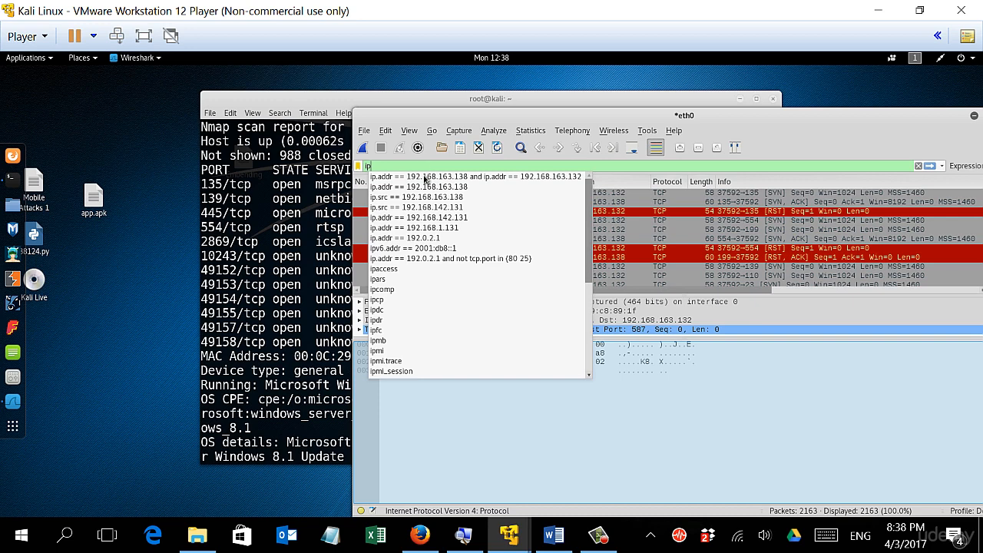
{"action": "left_click", "coordinate": [424, 177]}
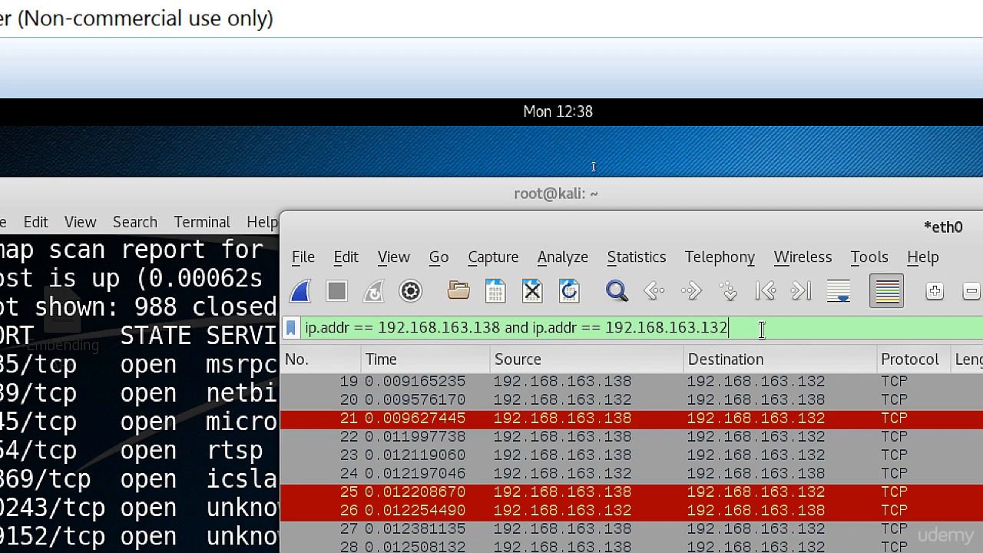
{"action": "key", "text": "Return"}
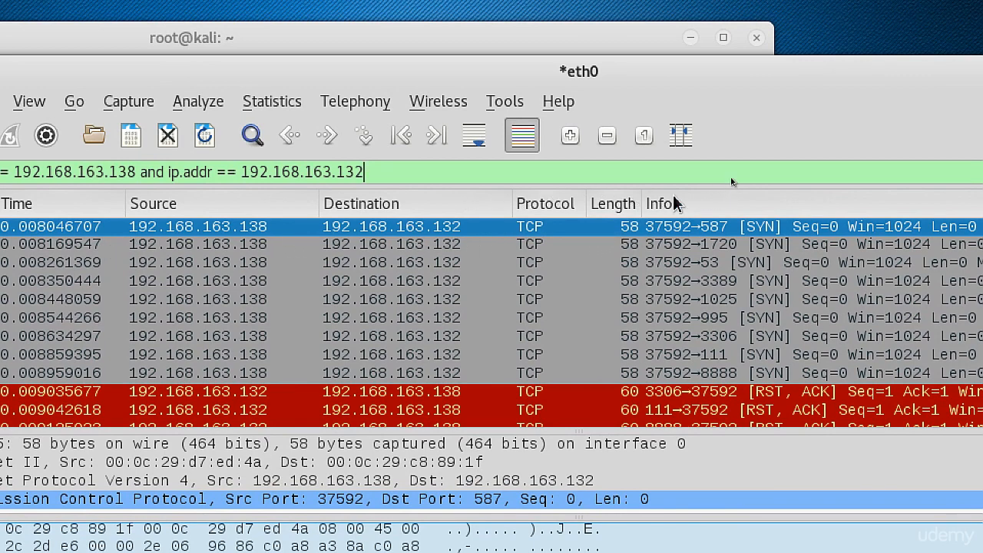
Step: Examine the TCP flags and ports of the filtered packets exchanged between 192.168.163.138 and 192.168.163.132
{"action": "scroll", "coordinate": [671, 301], "scroll_direction": "down", "scroll_amount": 3}
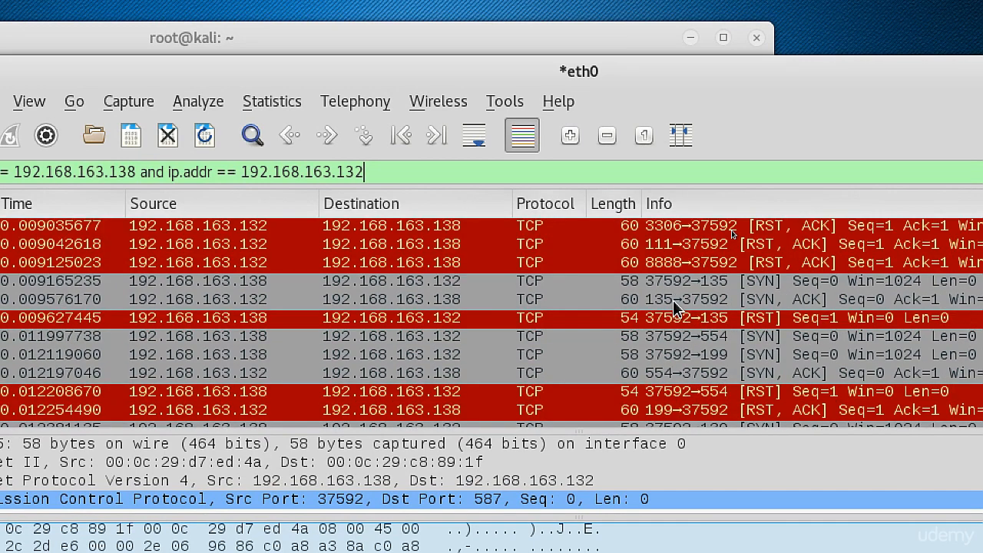
{"action": "scroll", "coordinate": [672, 301], "scroll_direction": "up", "scroll_amount": 1}
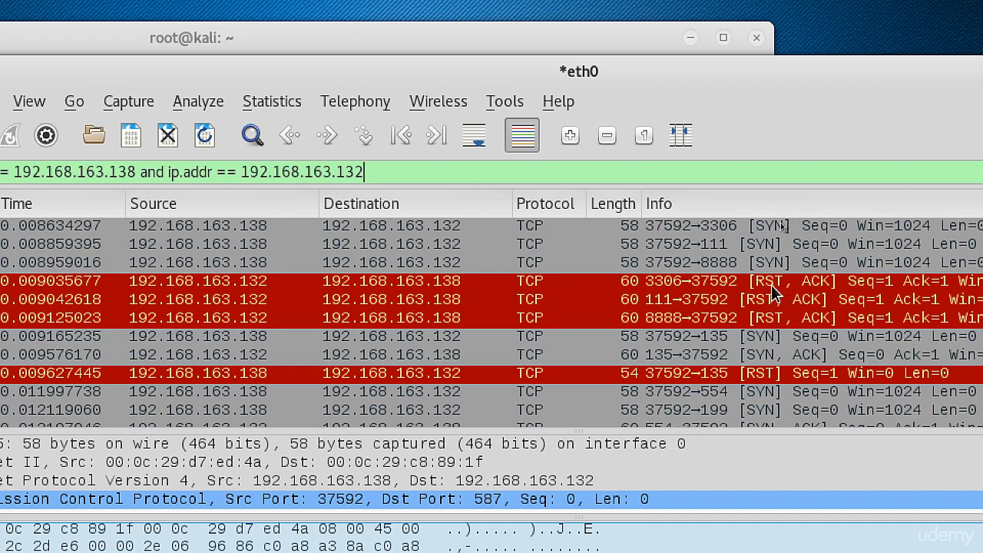
{"action": "scroll", "coordinate": [775, 291], "scroll_direction": "down", "scroll_amount": 2}
{"action": "scroll", "coordinate": [775, 292], "scroll_direction": "down", "scroll_amount": 4}
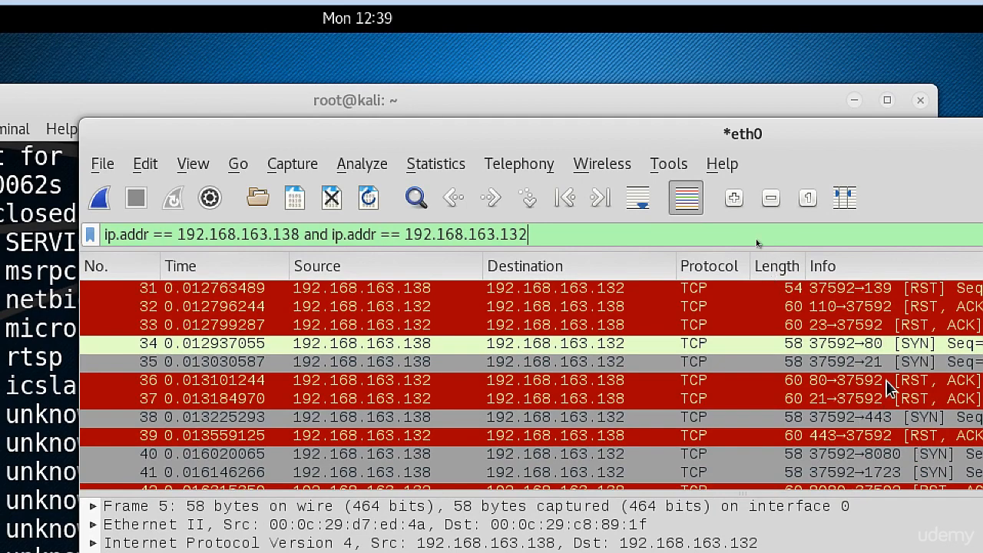
{"action": "scroll", "coordinate": [889, 382], "scroll_direction": "down", "scroll_amount": 1}
{"action": "scroll", "coordinate": [889, 380], "scroll_direction": "down", "scroll_amount": 13}
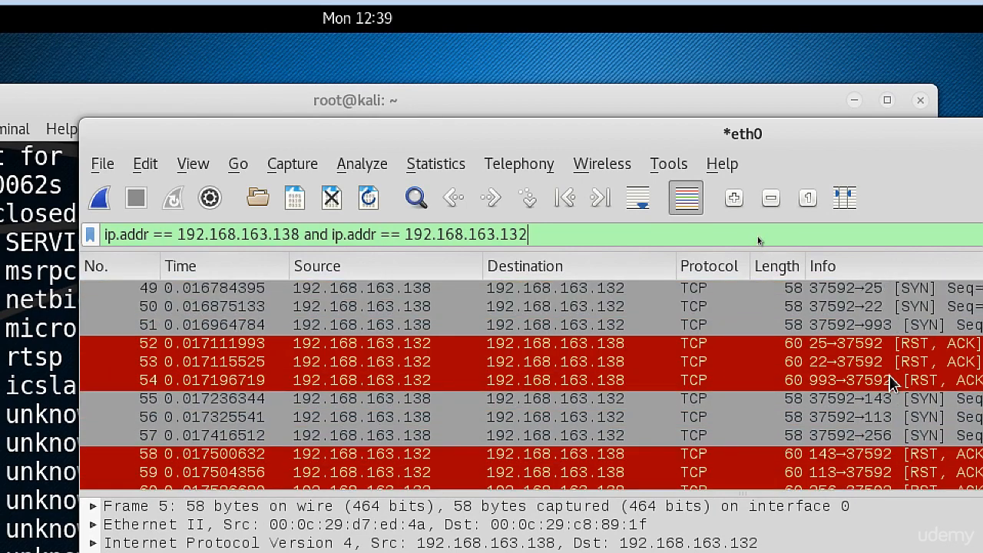
{"action": "scroll", "coordinate": [890, 382], "scroll_direction": "down", "scroll_amount": 3}
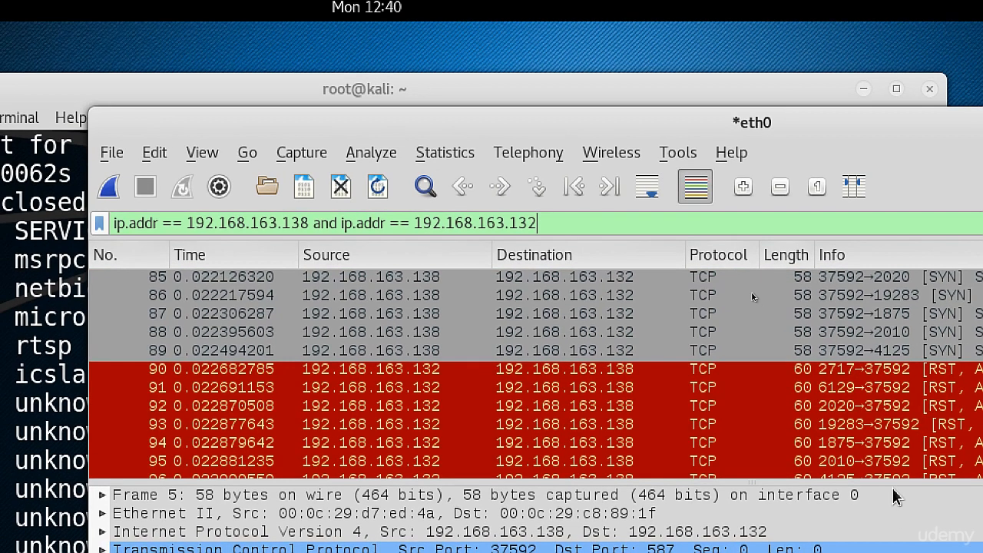
{"action": "scroll", "coordinate": [870, 459], "scroll_direction": "down", "scroll_amount": 1}
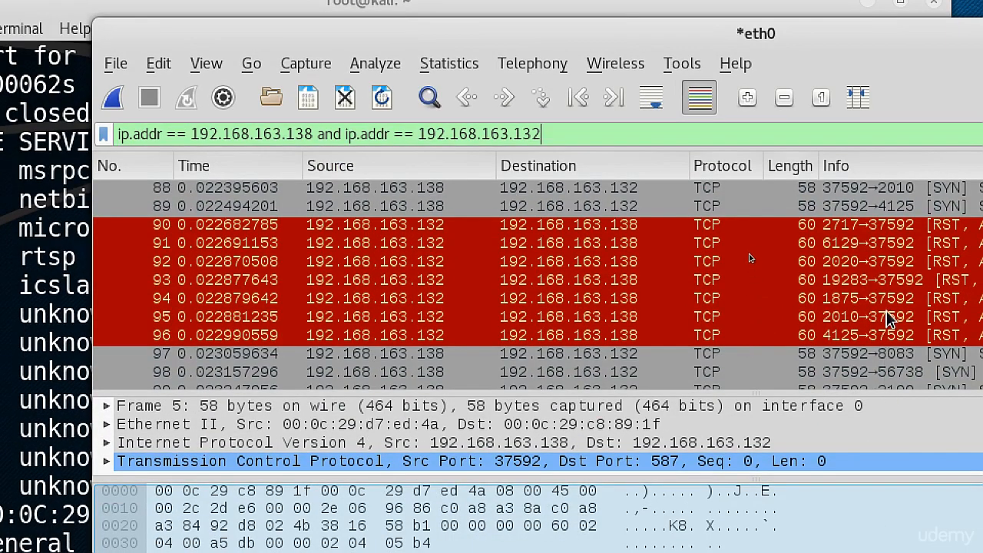